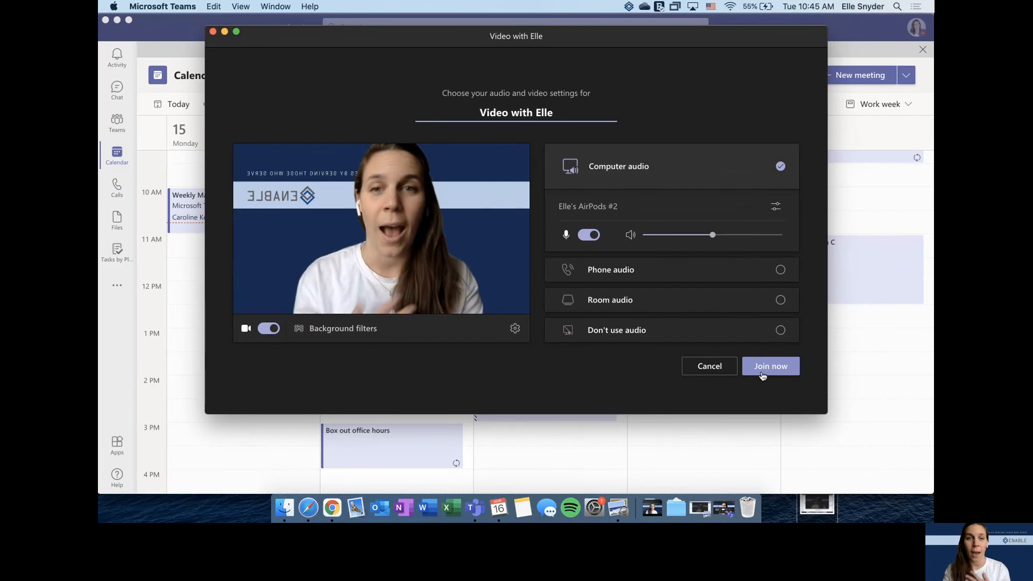
# View the screenshot of the meeting invitation options and check the running meeting's recording controls
pyautogui.click(818, 504)
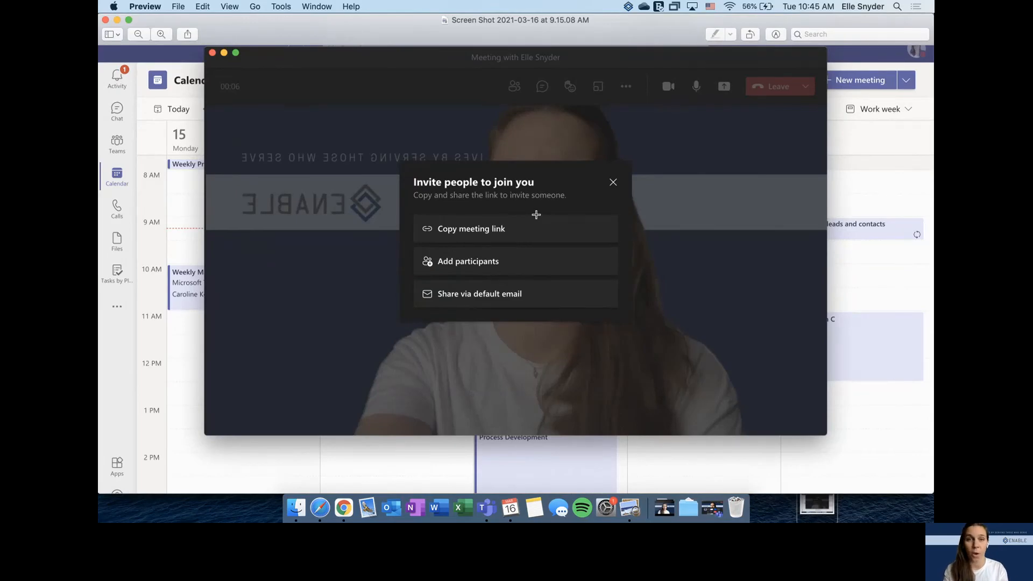
pyautogui.click(117, 21)
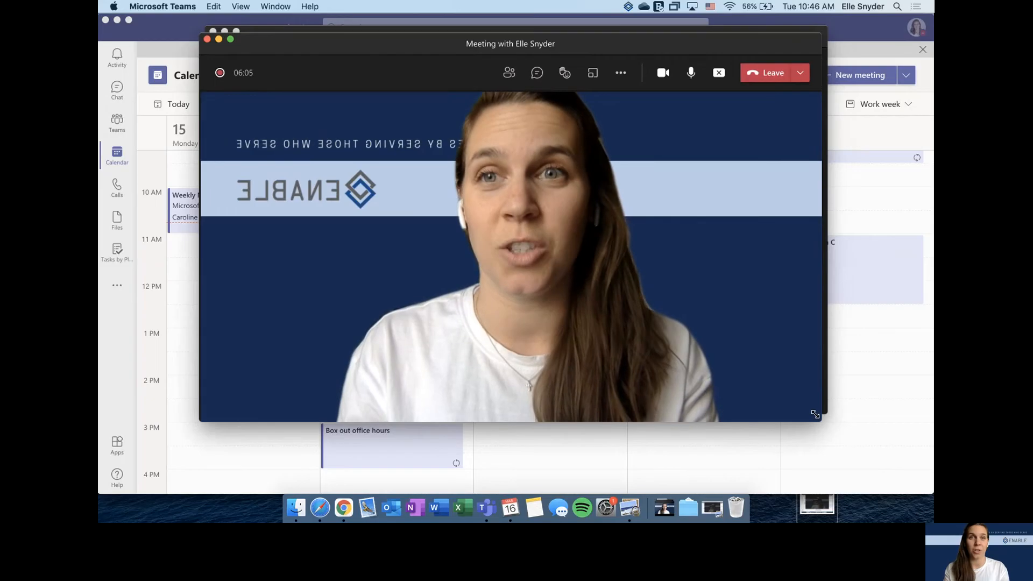
pyautogui.click(618, 74)
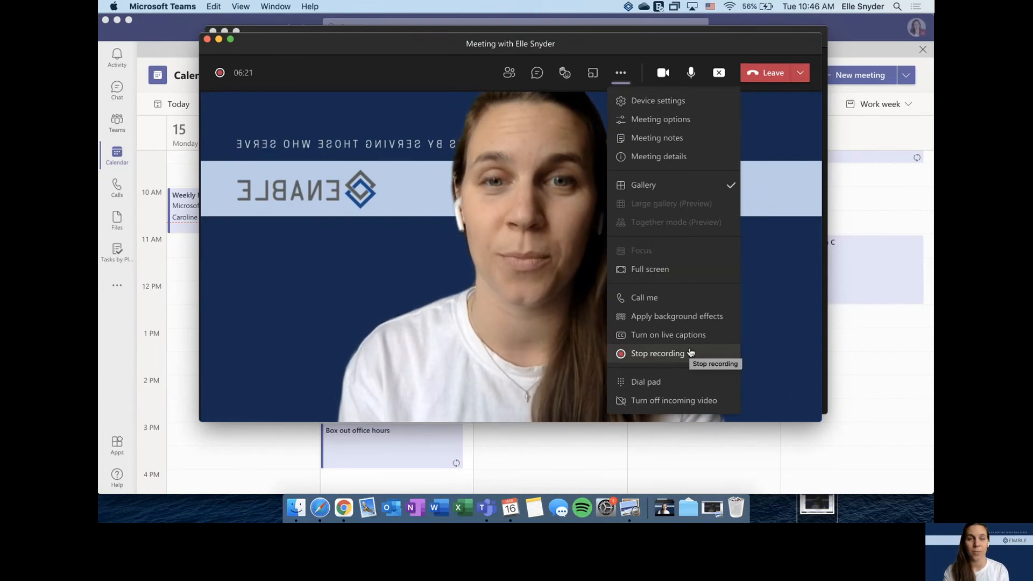
pyautogui.moveTo(281, 51); pyautogui.dragTo(276, 48)
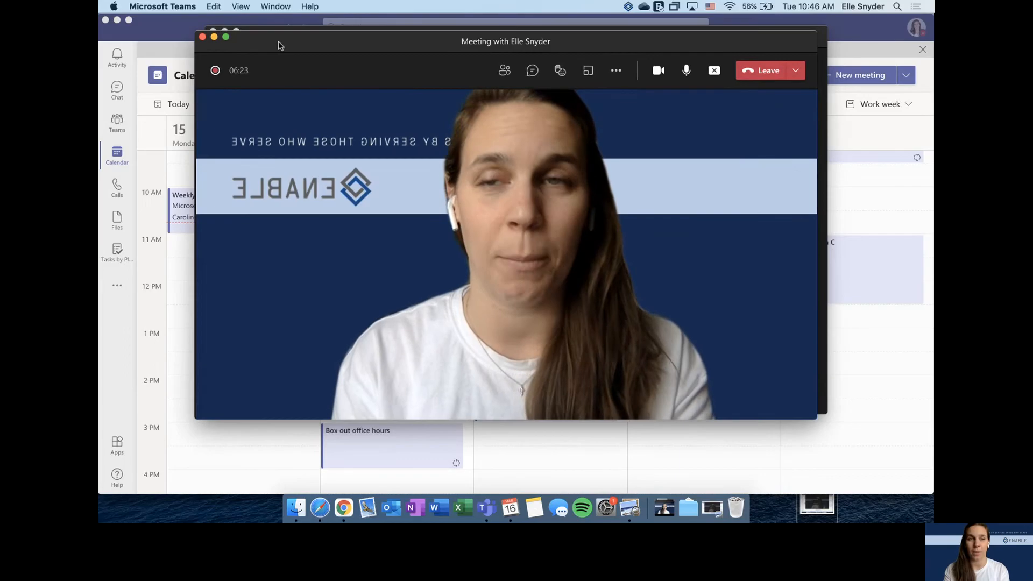
# Find the ended 10:25 AM meeting among the recent chats and open its recording in the browser
pyautogui.click(156, 21)
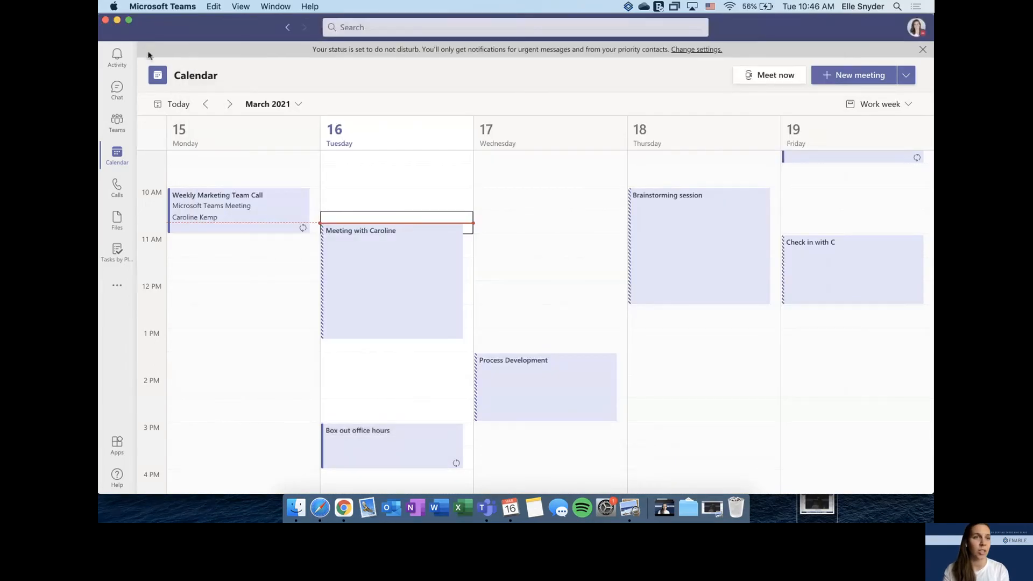
pyautogui.click(117, 92)
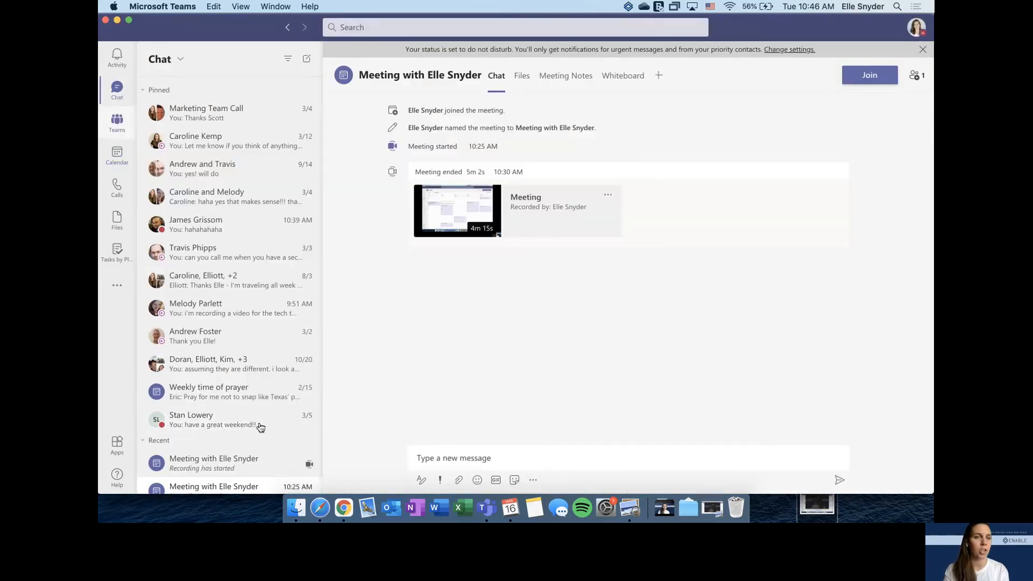
pyautogui.scroll(-1, 229, 403)
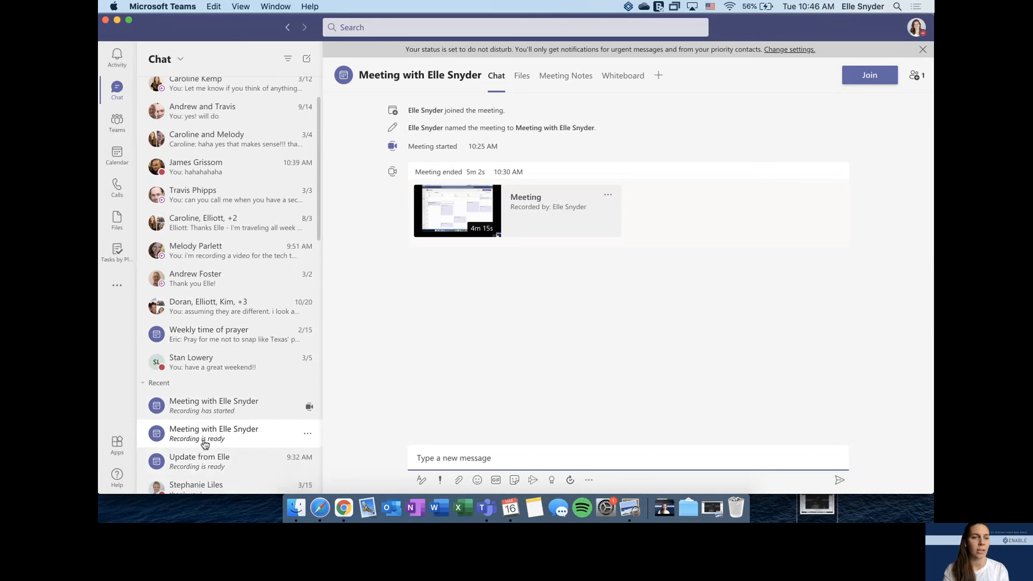
pyautogui.scroll(-3, 203, 433)
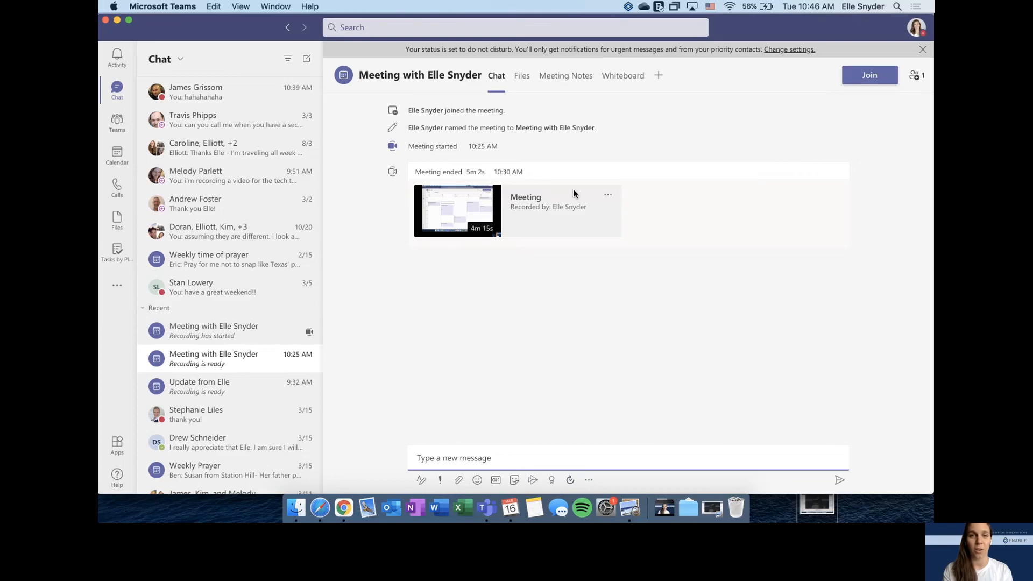
pyautogui.click(476, 217)
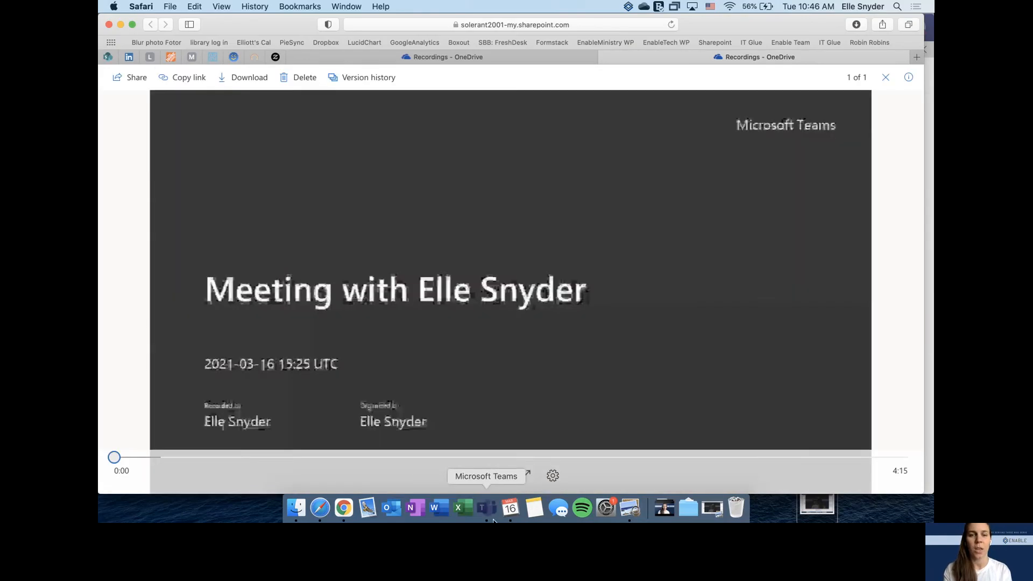
# Switch back to Microsoft Teams and remove the attached recording from the SharingisCaring General channel's draft post
pyautogui.click(492, 514)
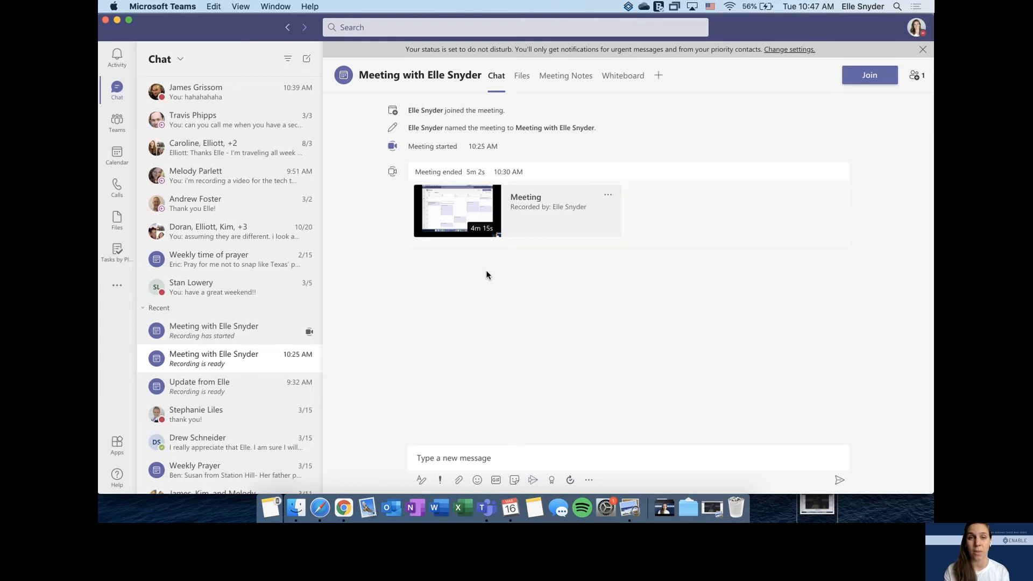
pyautogui.click(116, 122)
pyautogui.scroll(-10, 216, 393)
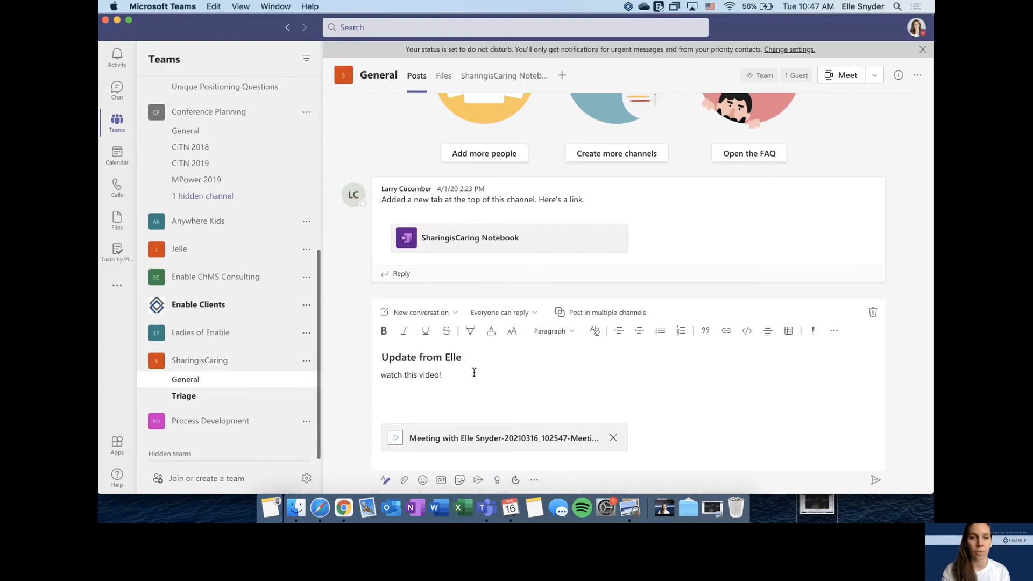
pyautogui.click(612, 437)
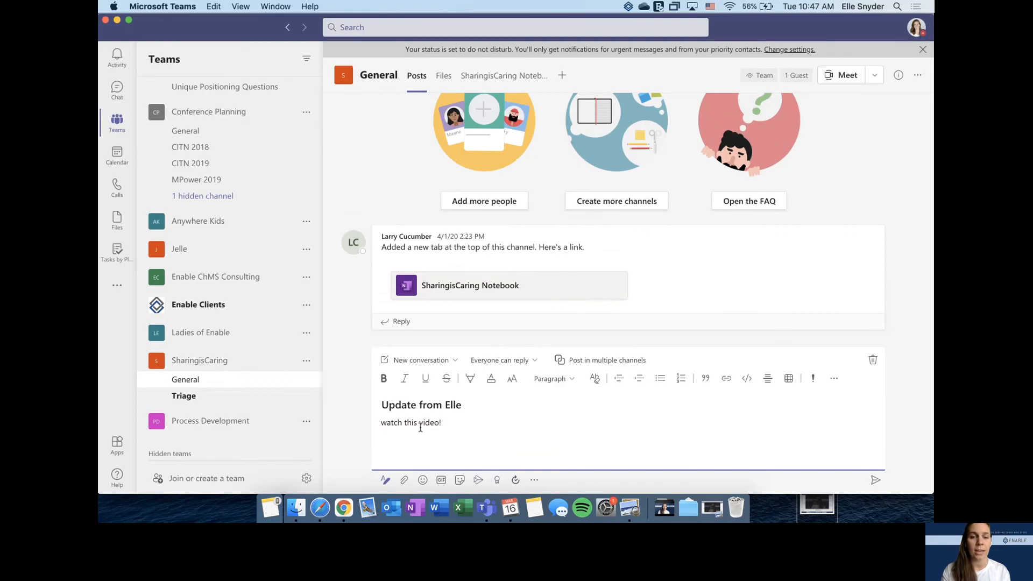
# Attach a copy of the newest meeting recording from the OneDrive Recordings folder to the "Update from Elle" draft post
pyautogui.click(404, 480)
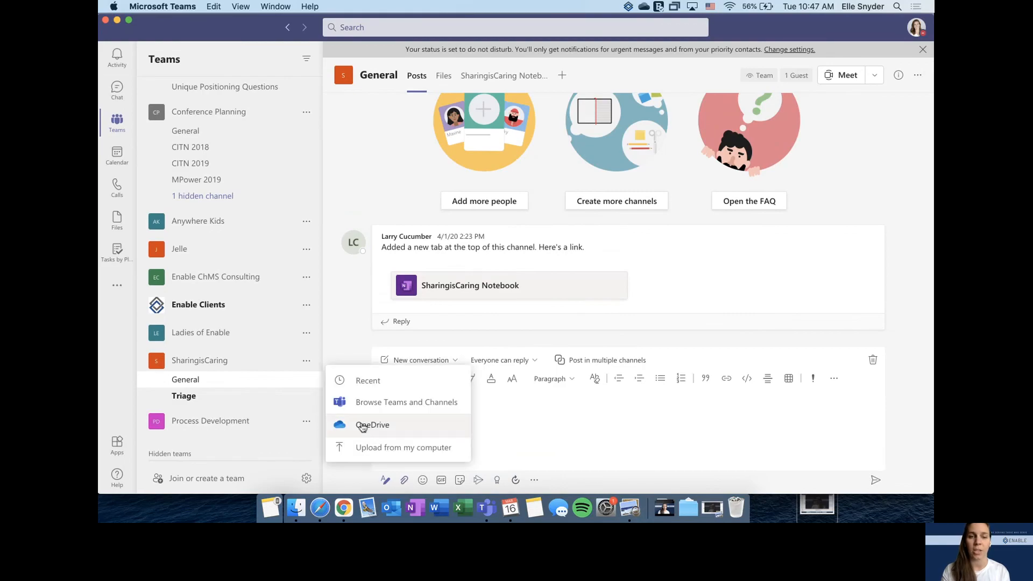
pyautogui.click(371, 426)
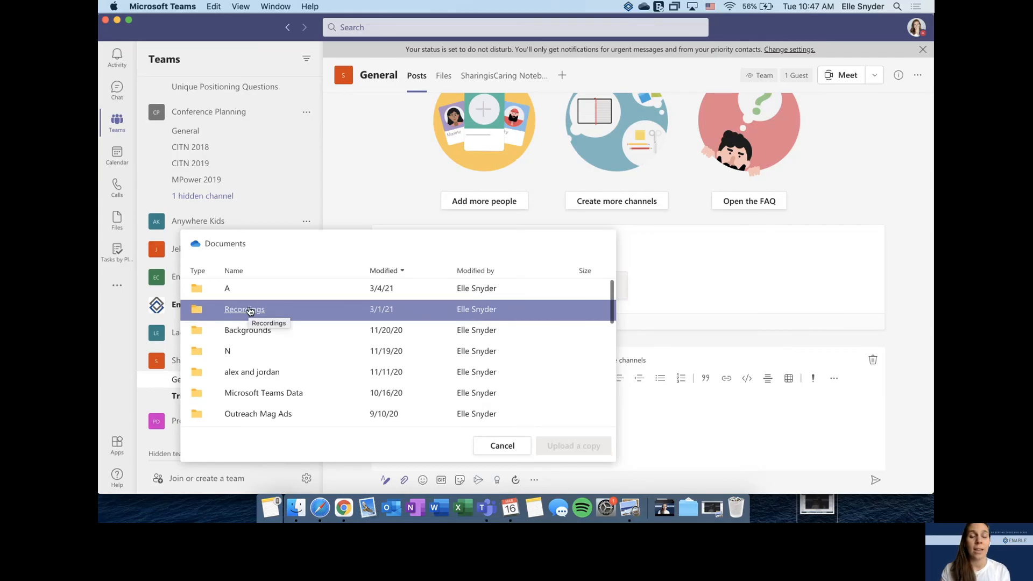
pyautogui.click(249, 309)
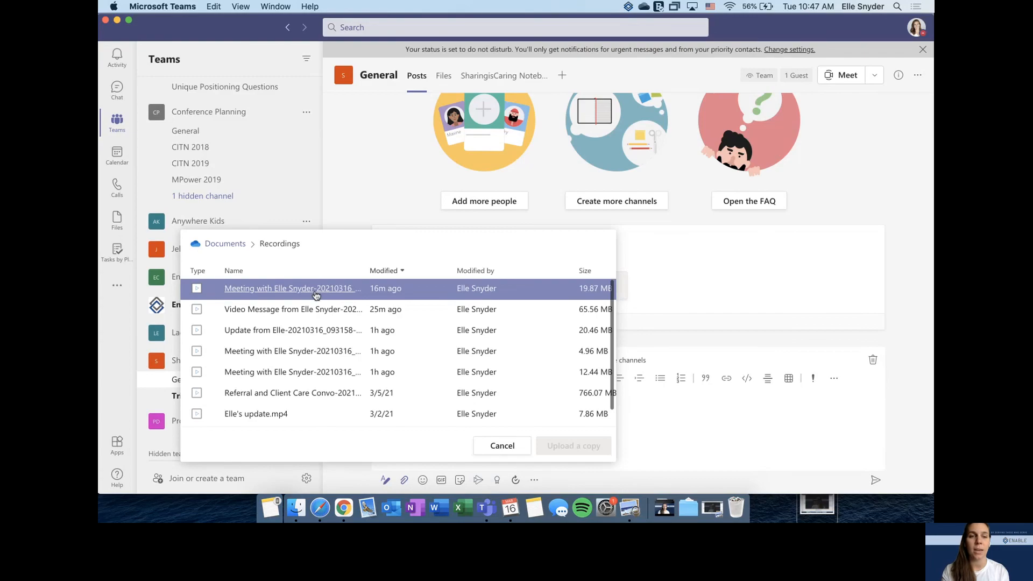
pyautogui.click(316, 294)
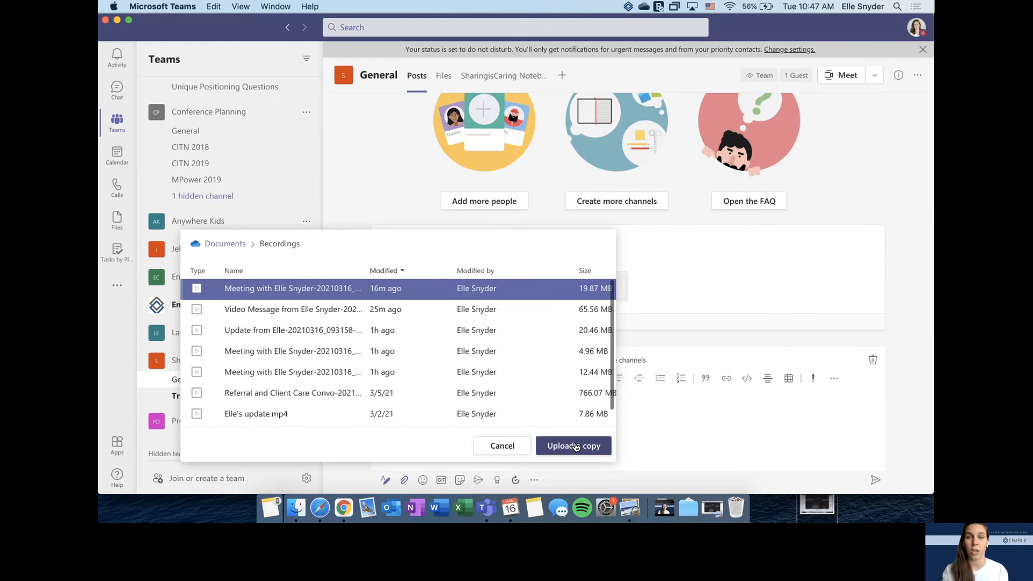
pyautogui.click(573, 446)
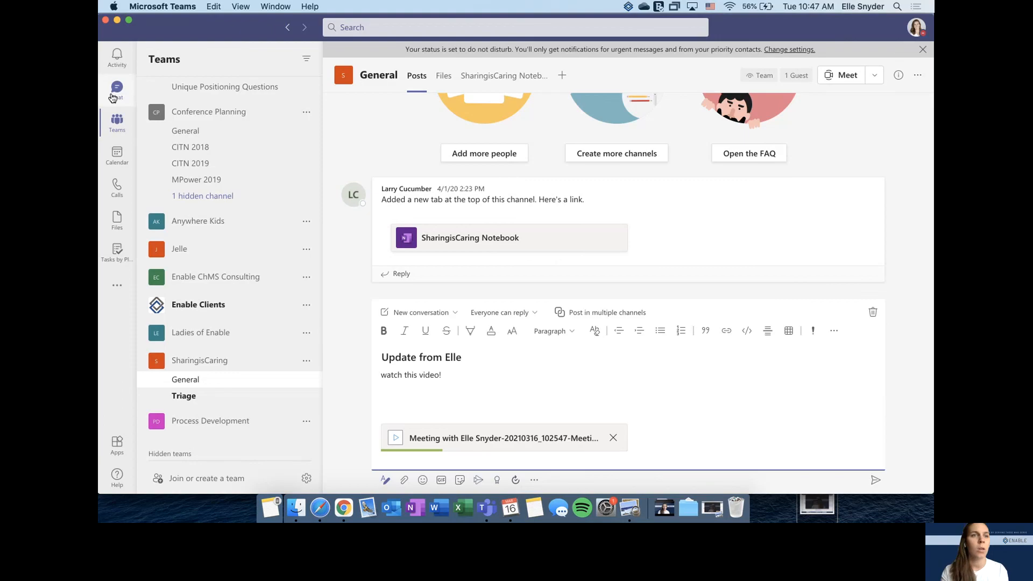
# Open the one-to-one chat last active at 10:39 AM and attach the Video Message recording from the OneDrive Recordings folder
pyautogui.click(112, 97)
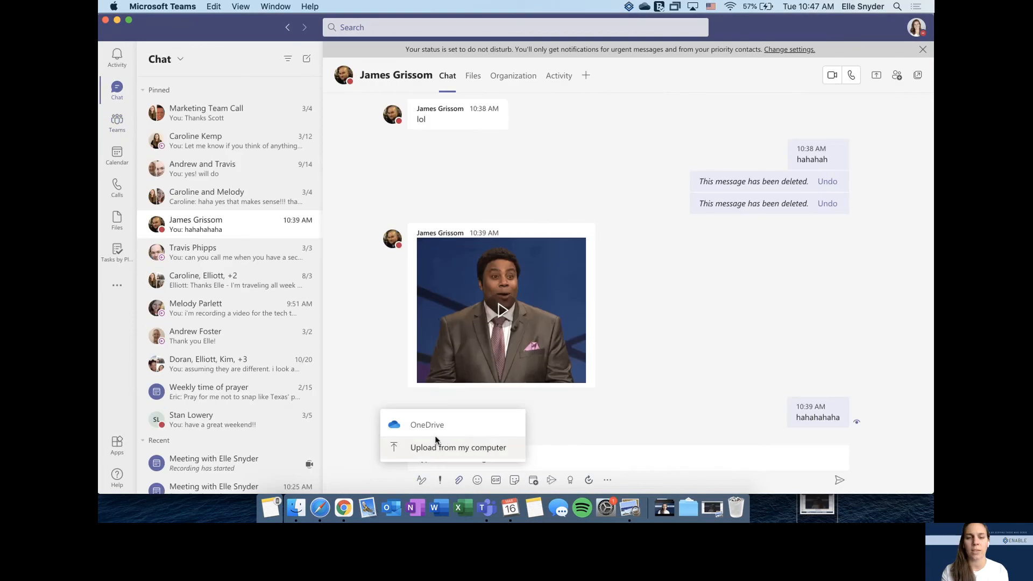
pyautogui.click(428, 430)
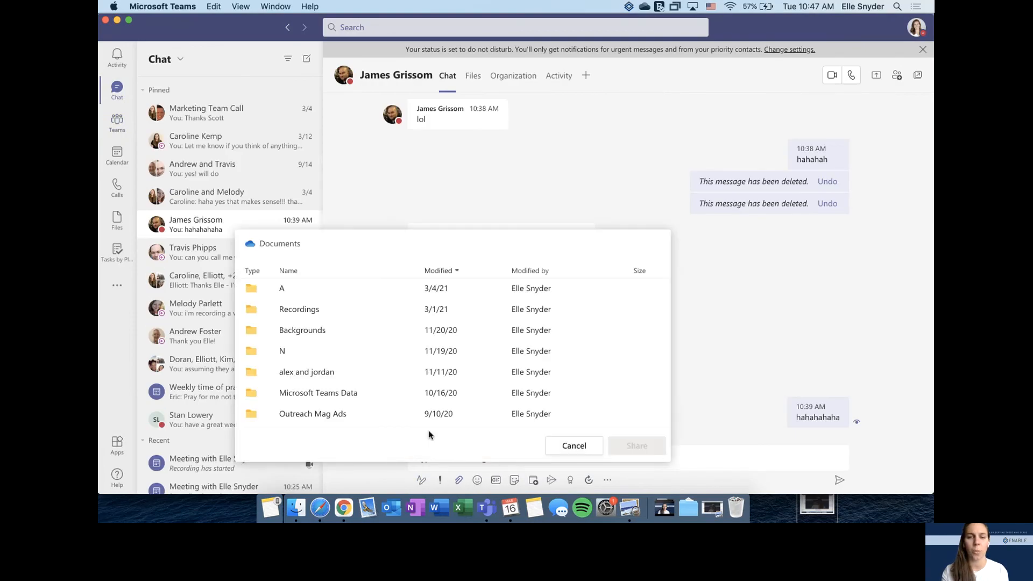
pyautogui.click(297, 315)
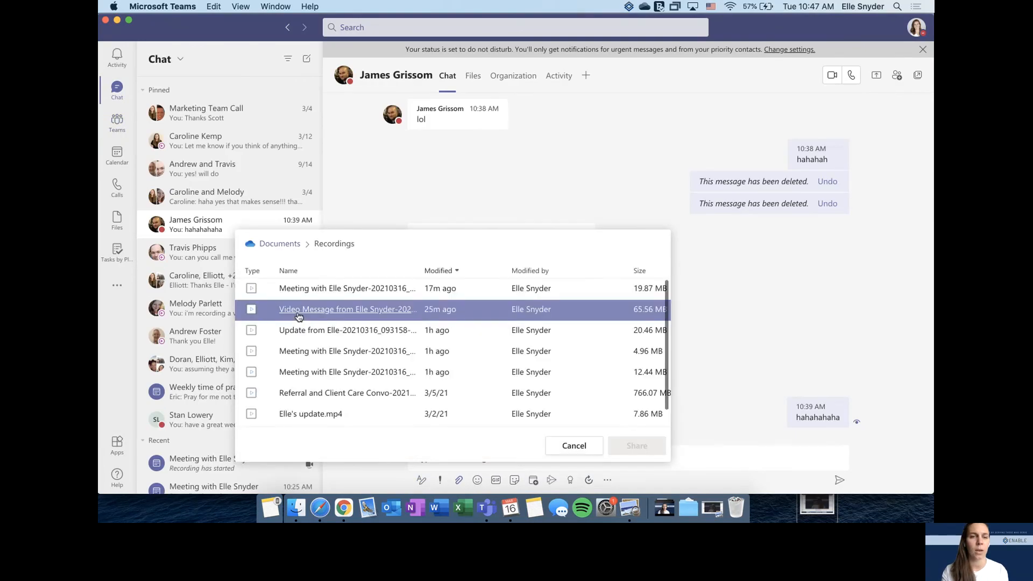
pyautogui.click(292, 270)
pyautogui.click(294, 271)
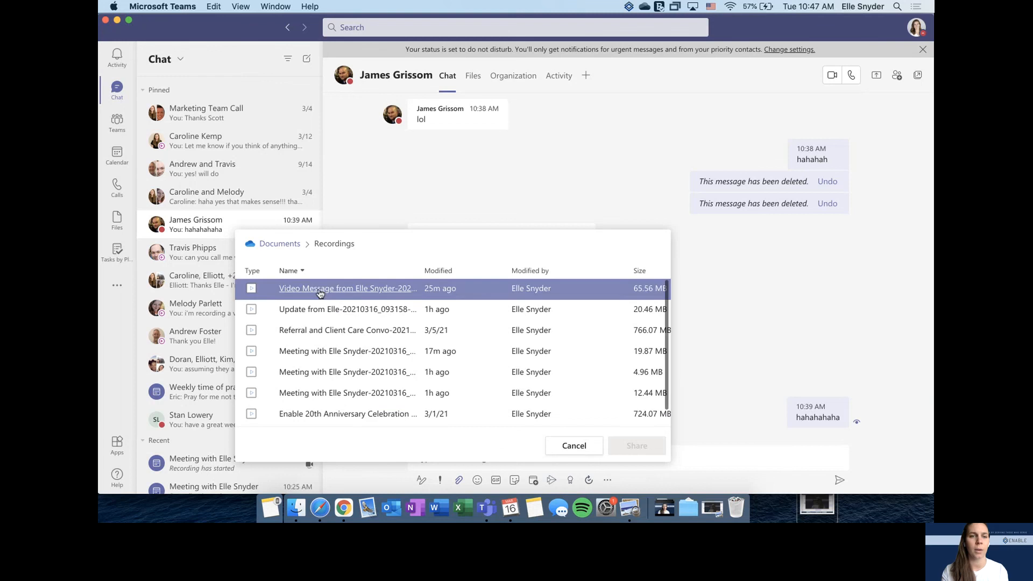
pyautogui.click(320, 291)
pyautogui.click(635, 445)
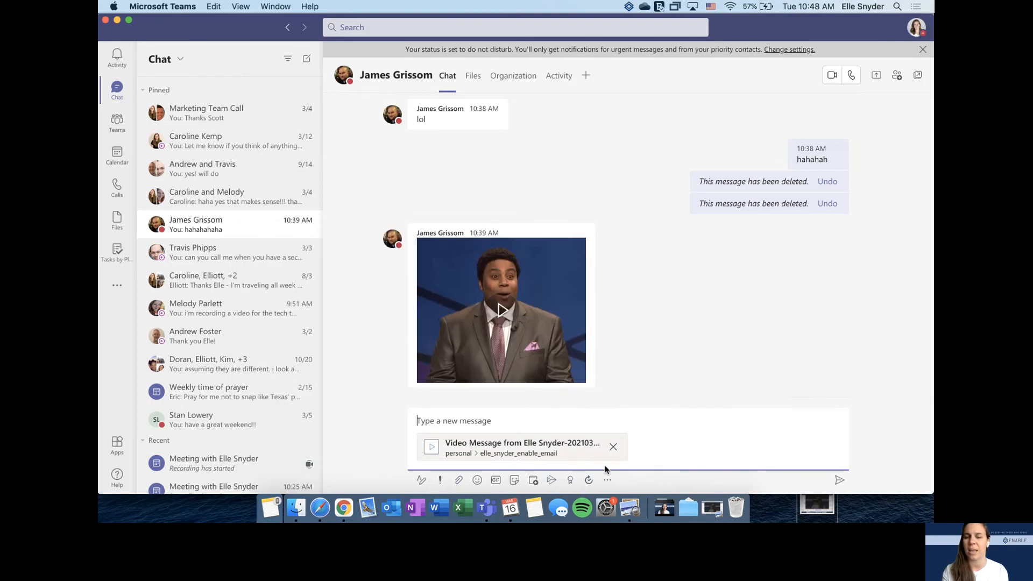
# Attach the newest meeting recording from the OneDrive Recordings folder to the unsent chat message
pyautogui.click(458, 479)
pyautogui.click(432, 436)
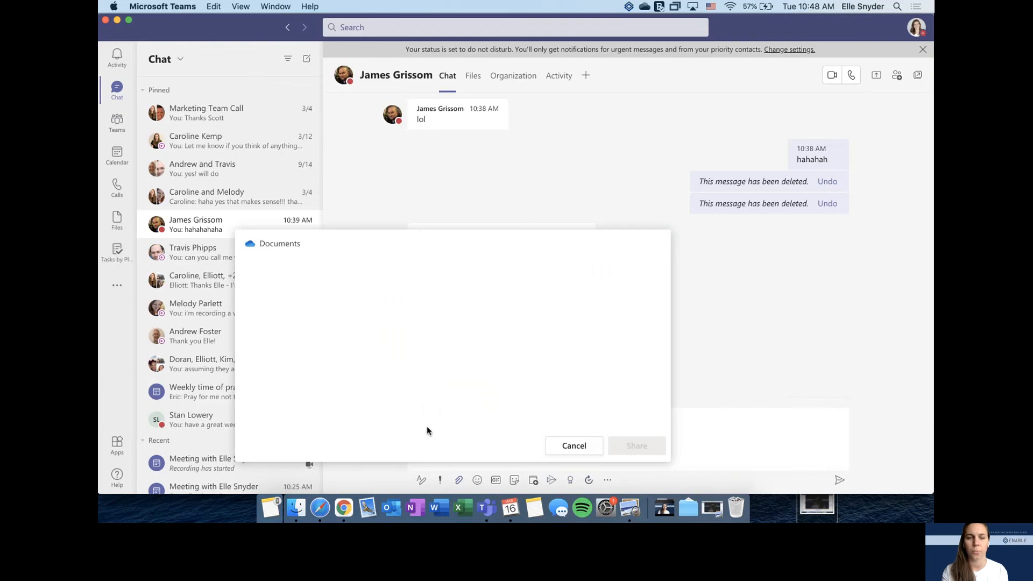
pyautogui.click(295, 310)
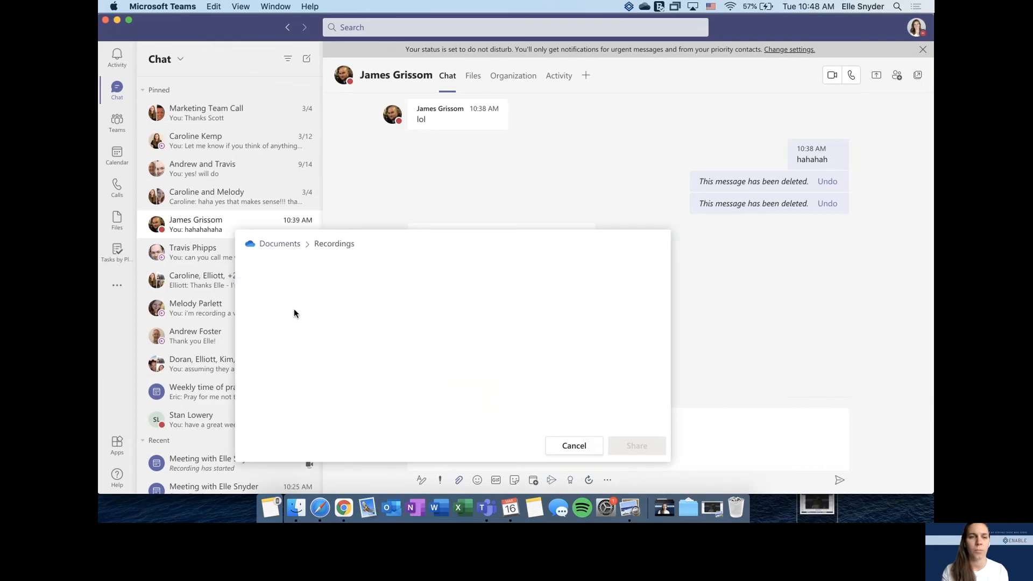
pyautogui.click(296, 289)
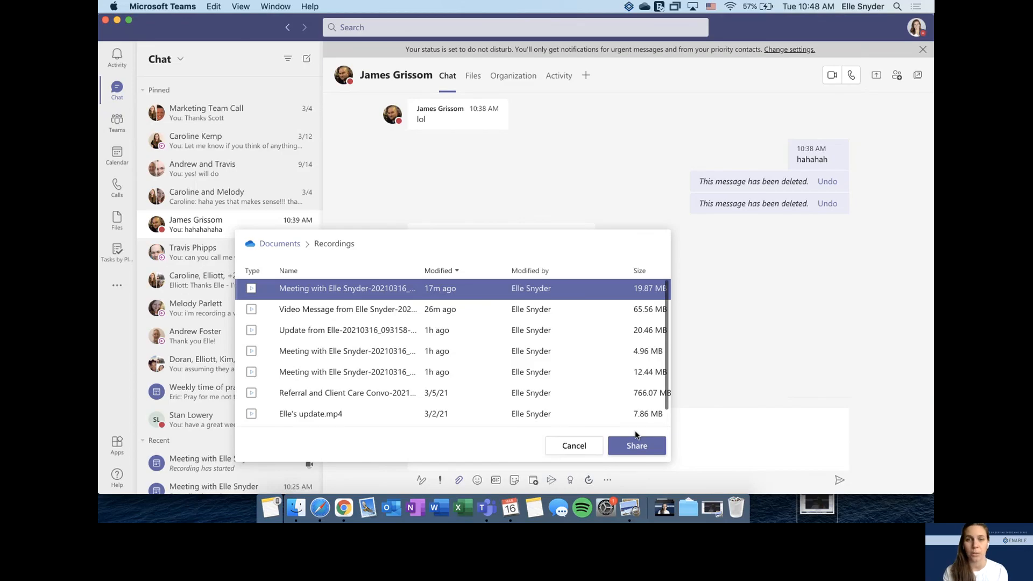
pyautogui.click(638, 444)
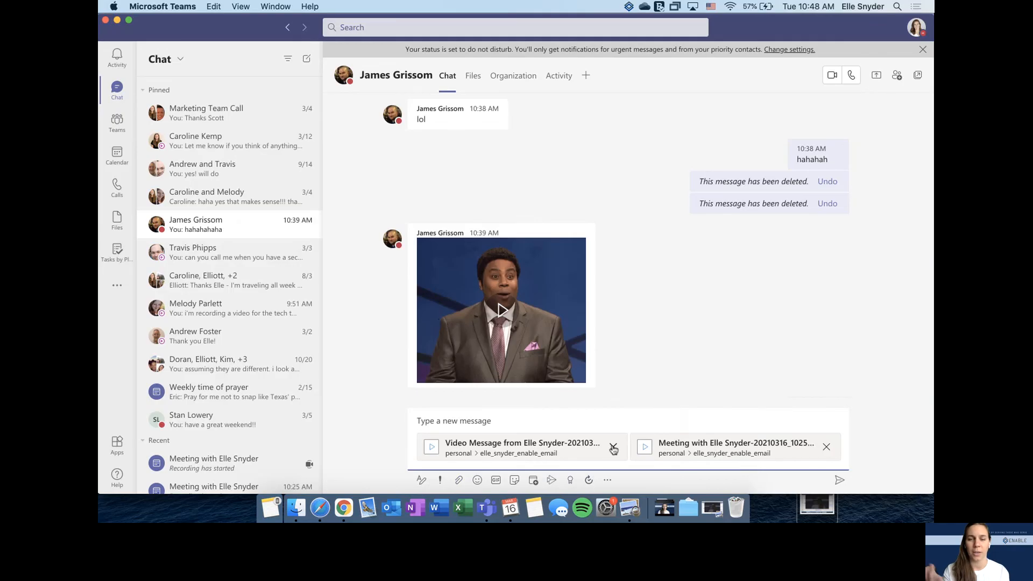
# Remove the Video Message attachment and send the chat message with only the meeting recording
pyautogui.click(613, 447)
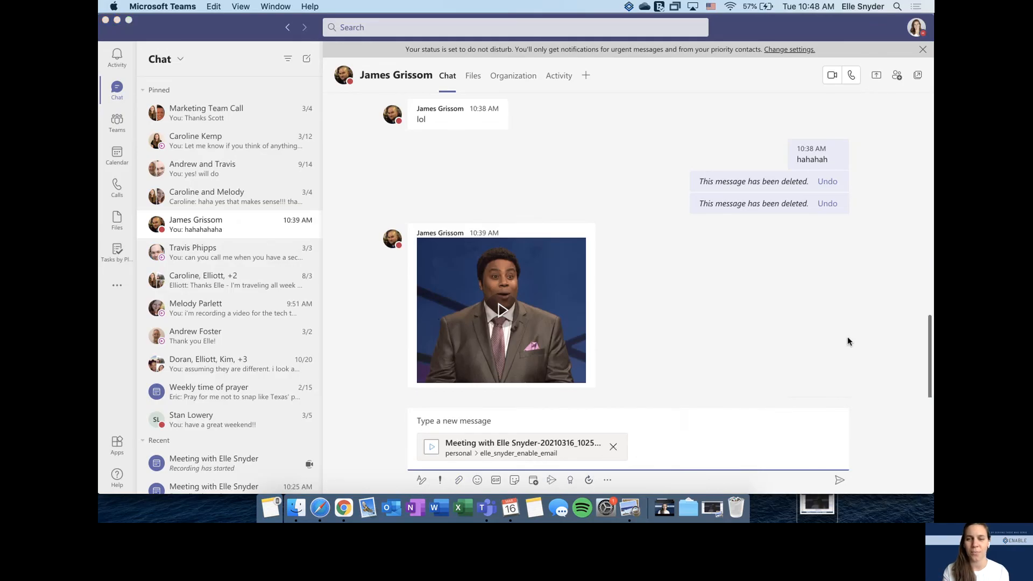
pyautogui.click(839, 479)
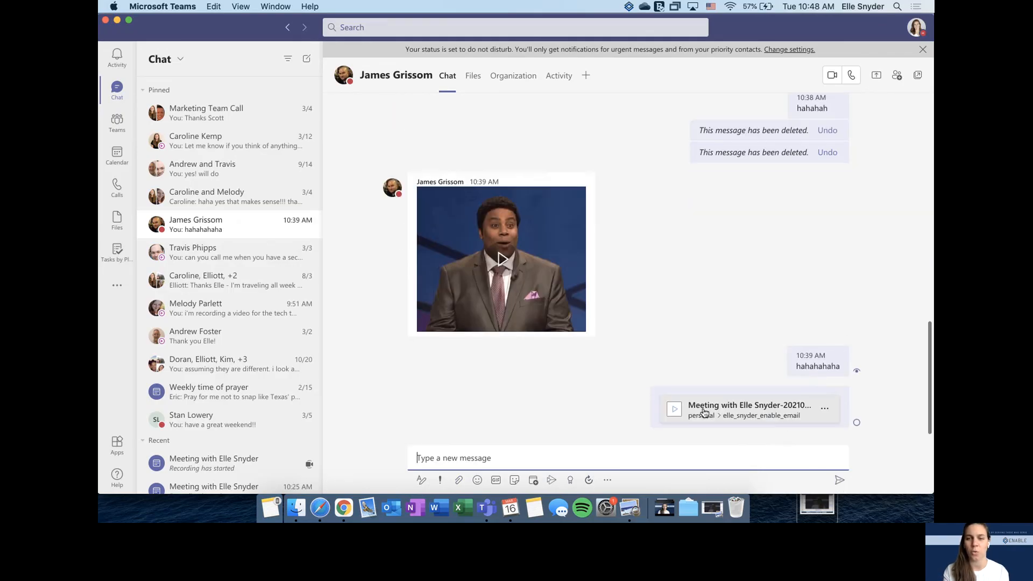
# Switch to Safari and open the sharing options for the meeting recording in OneDrive
pyautogui.click(315, 512)
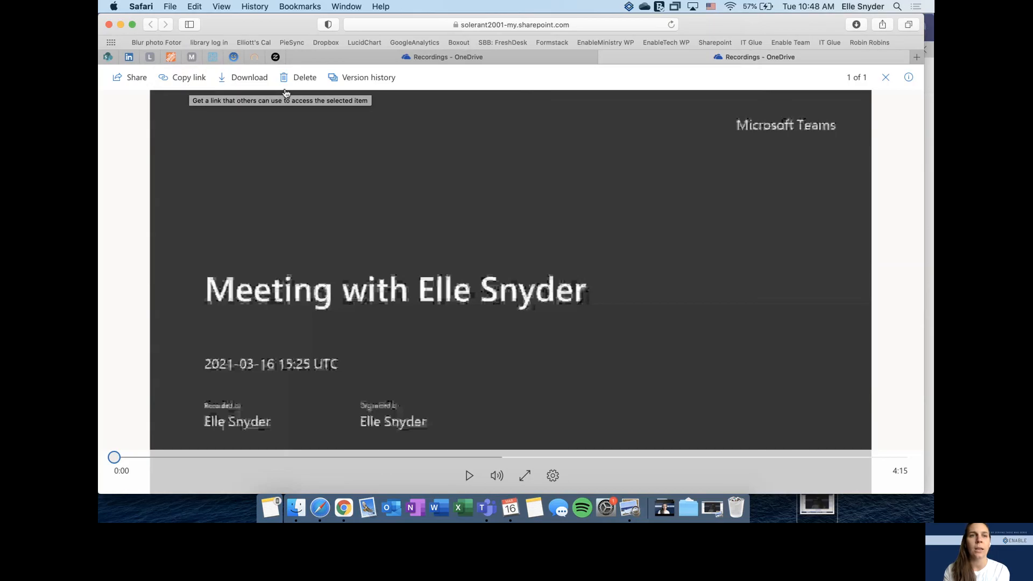
pyautogui.click(135, 77)
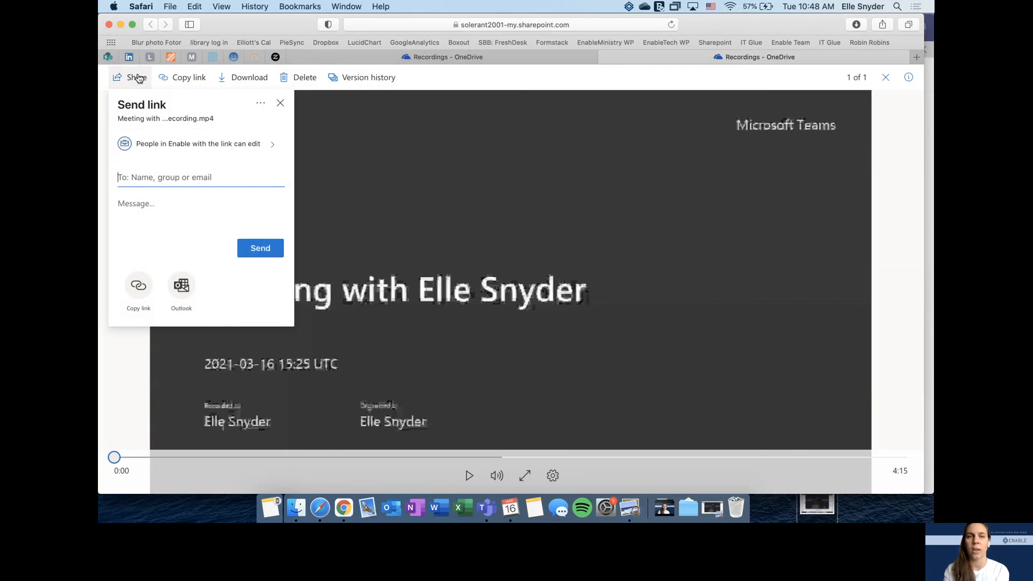